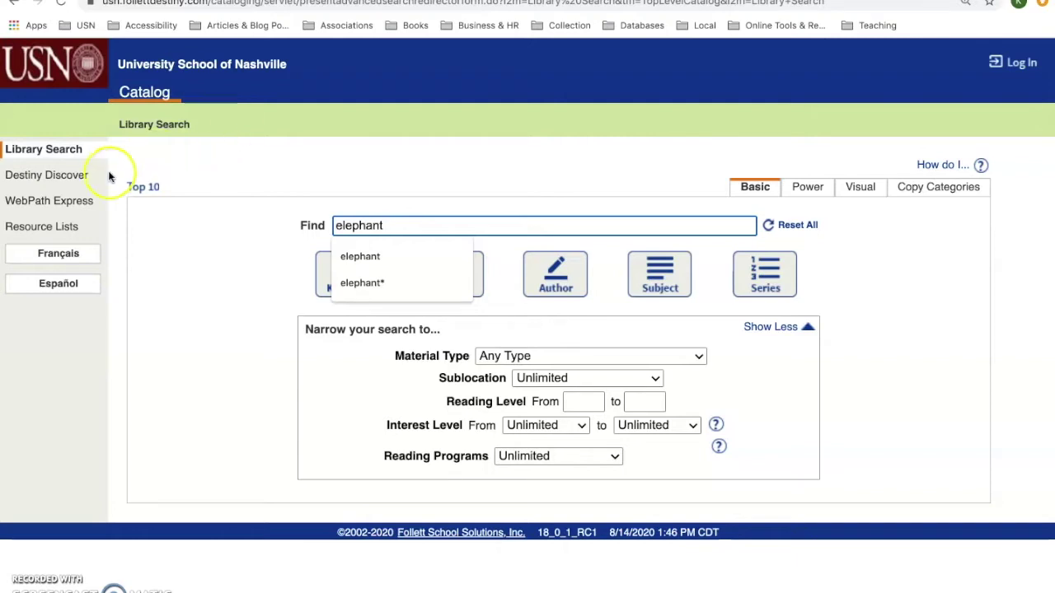
Run a keyword search of the library catalog for "elephant" and browse the resulting titles.
click(221, 292)
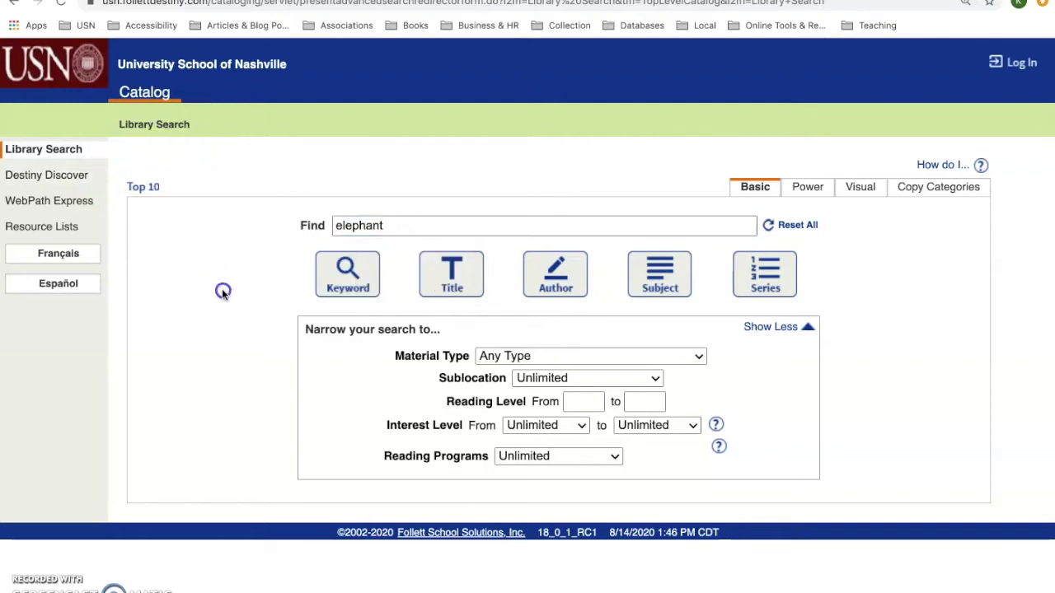
click(346, 272)
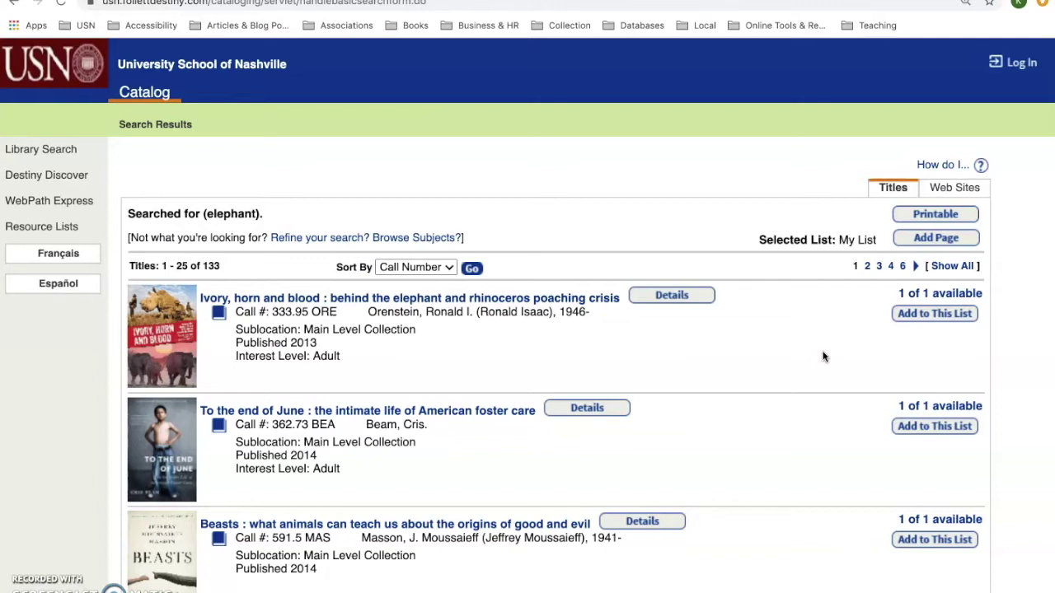
scroll(823, 356, down, 7)
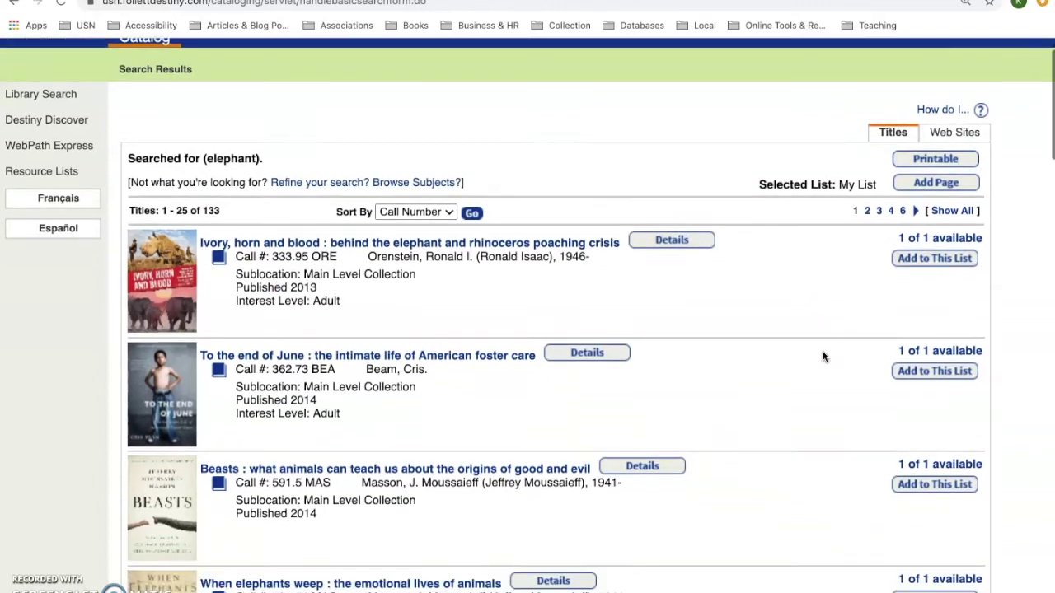
scroll(823, 356, down, 4)
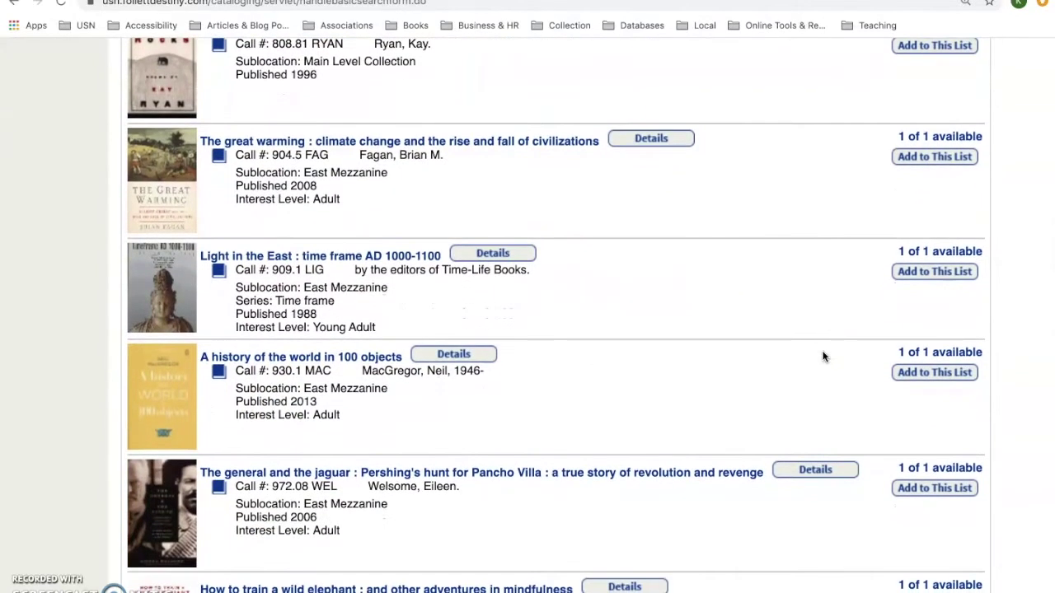
scroll(823, 356, up, 12)
scroll(822, 356, up, 2)
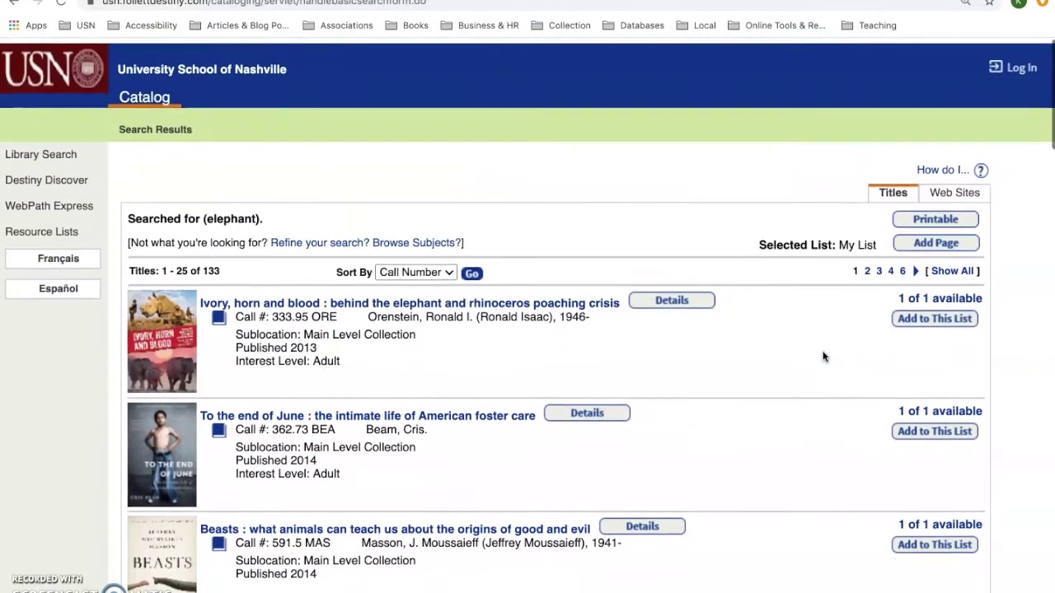
Sort the elephant search results by Relevance.
click(443, 270)
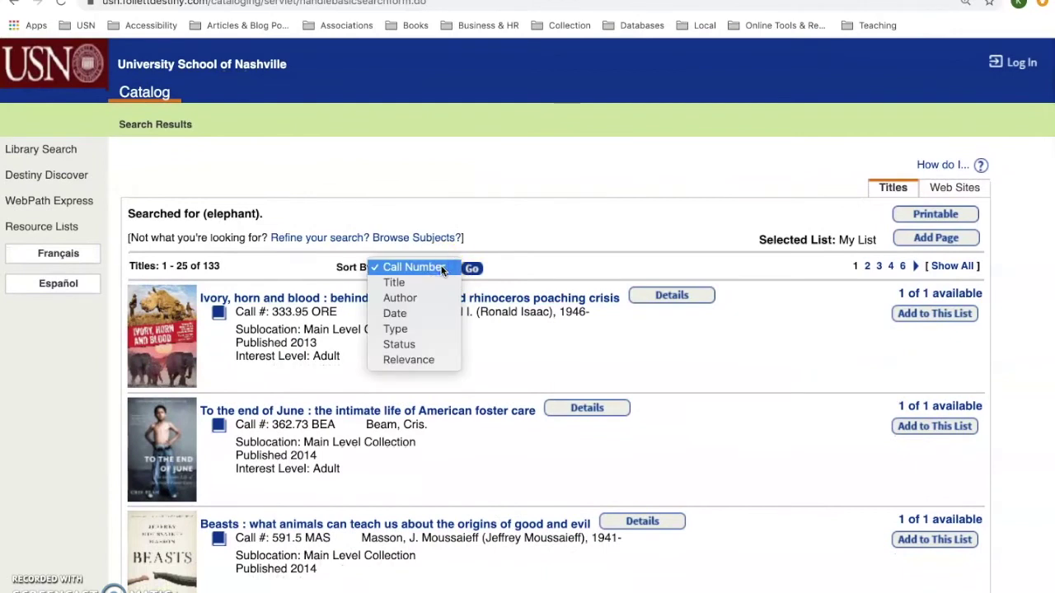
click(425, 360)
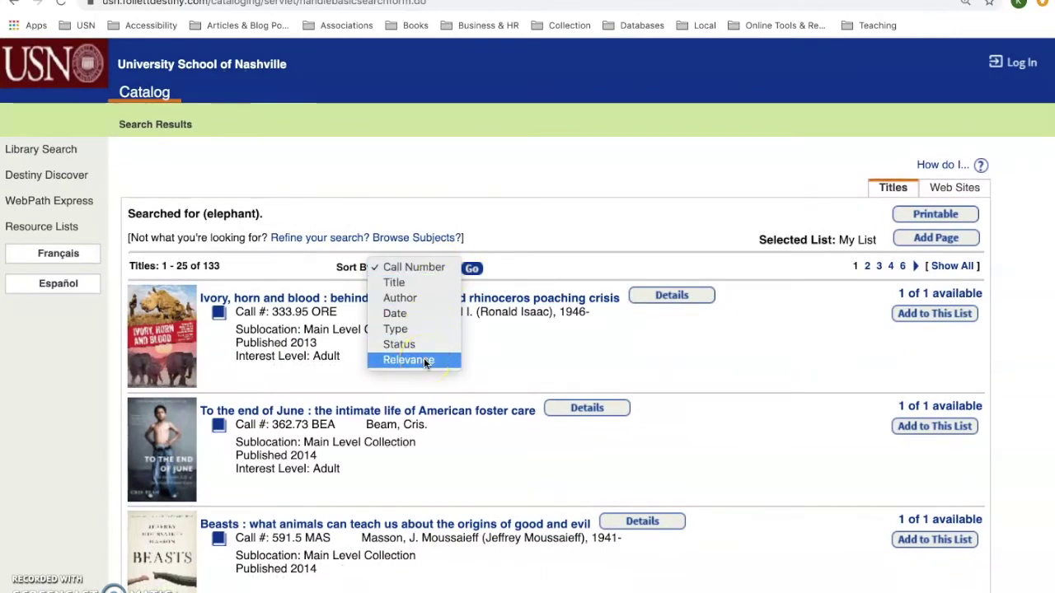
click(473, 267)
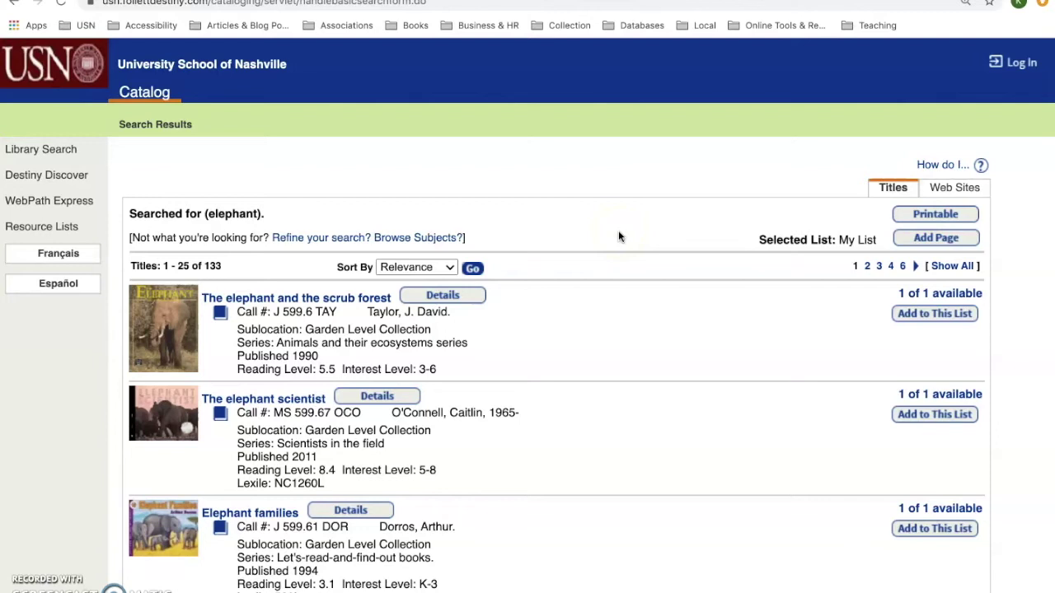
Start a new basic catalog search with "elephant" as the search term.
click(147, 94)
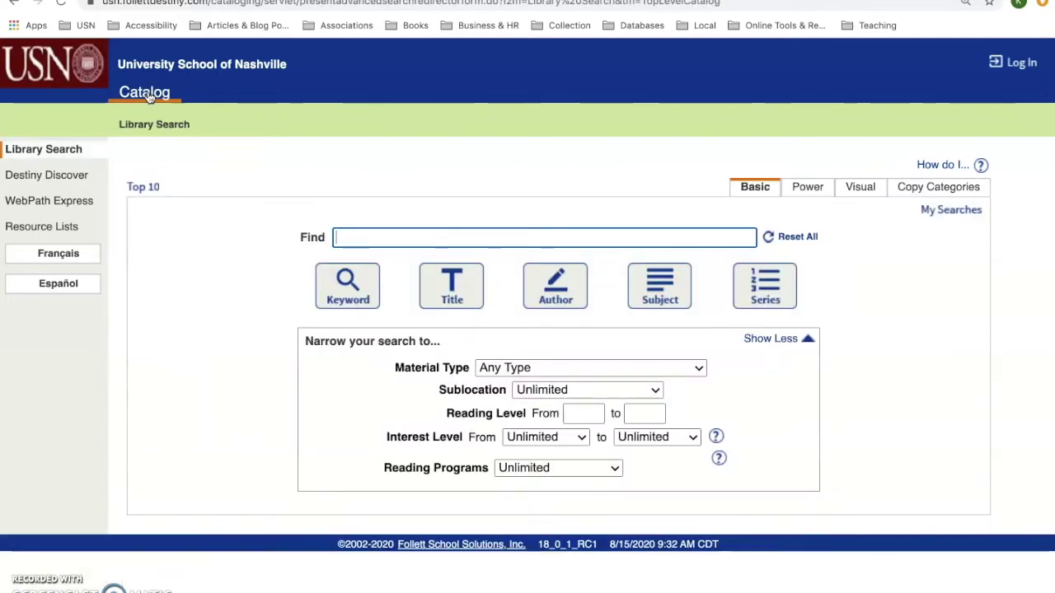
text(elephant)
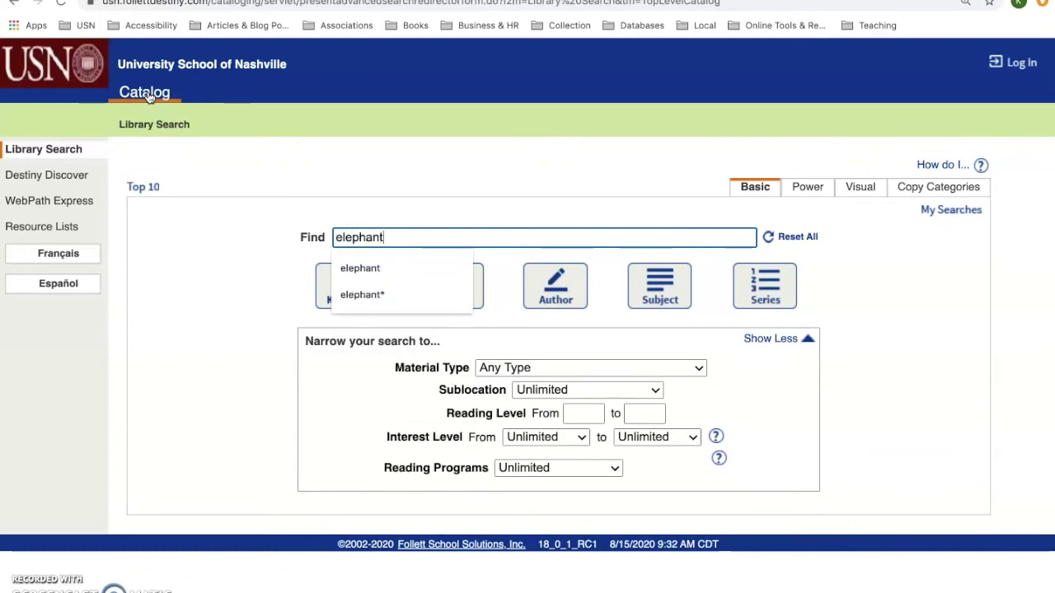
click(324, 385)
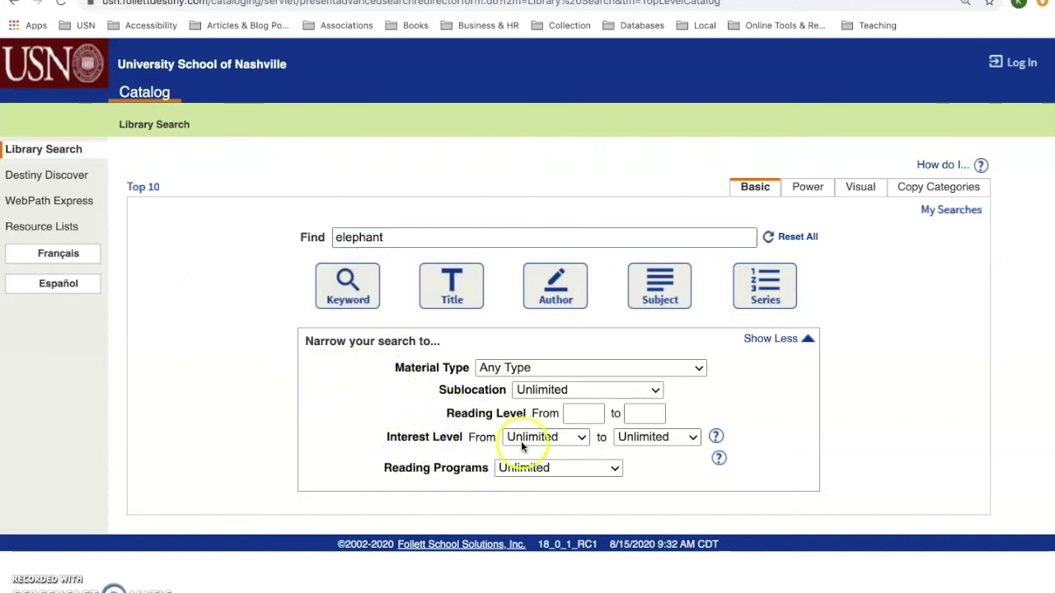
Limit the interest level from K to 2 and run the elephant search.
click(544, 437)
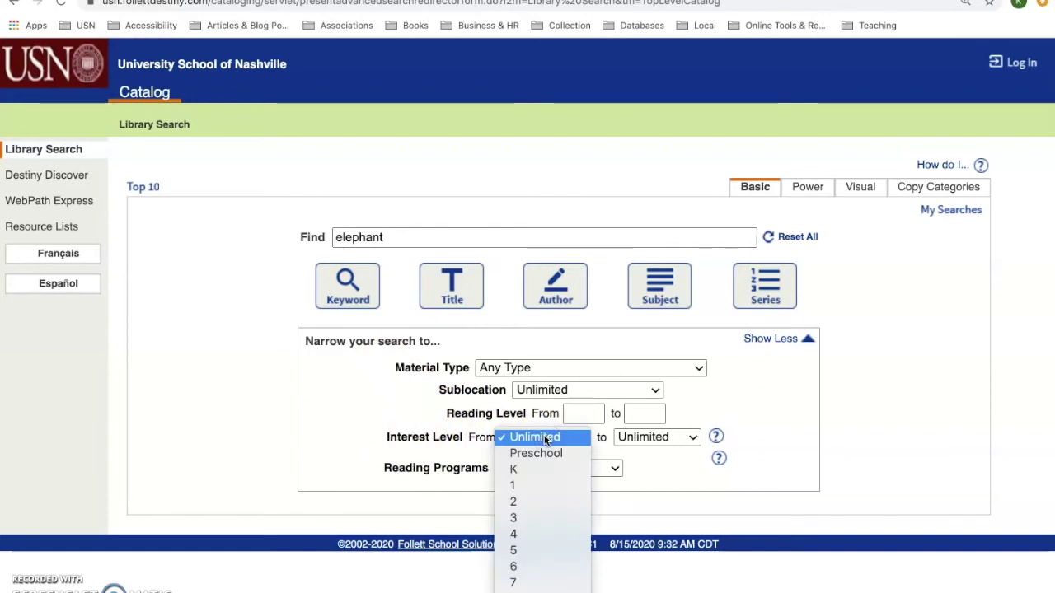
click(533, 469)
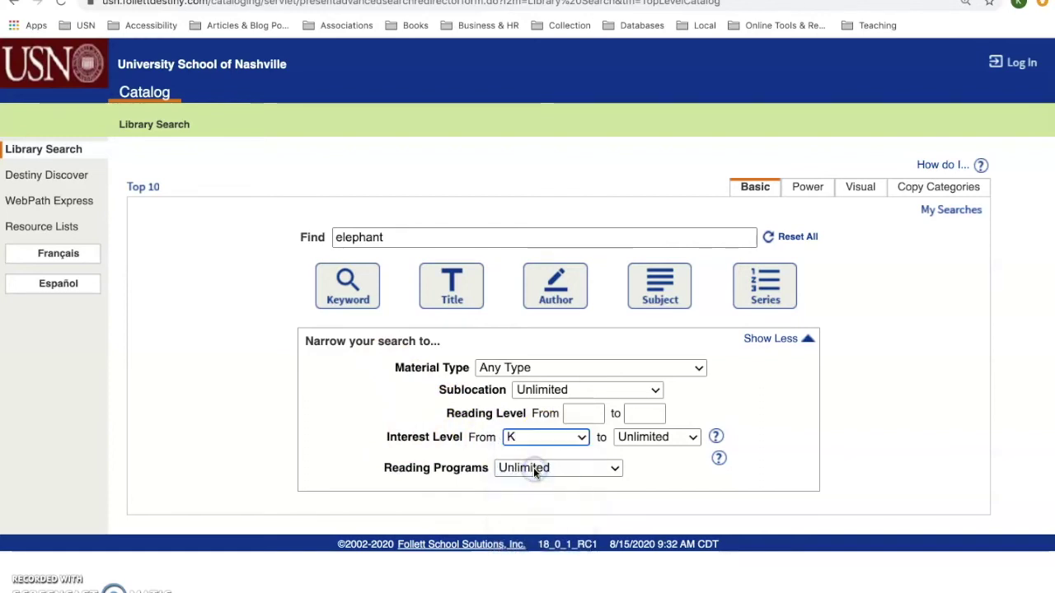
click(647, 437)
click(645, 498)
key(Return)
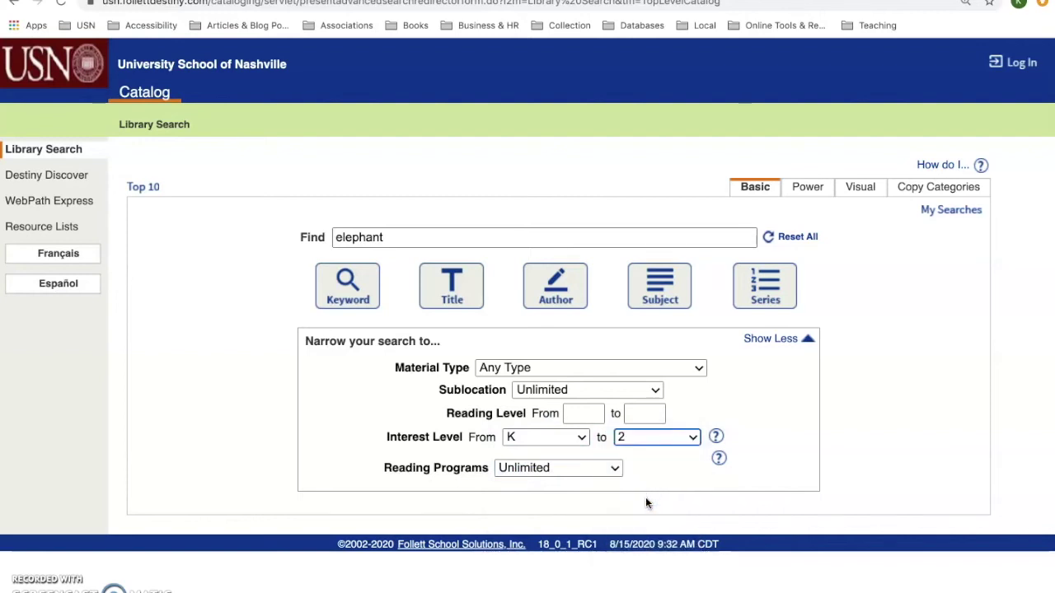
click(623, 300)
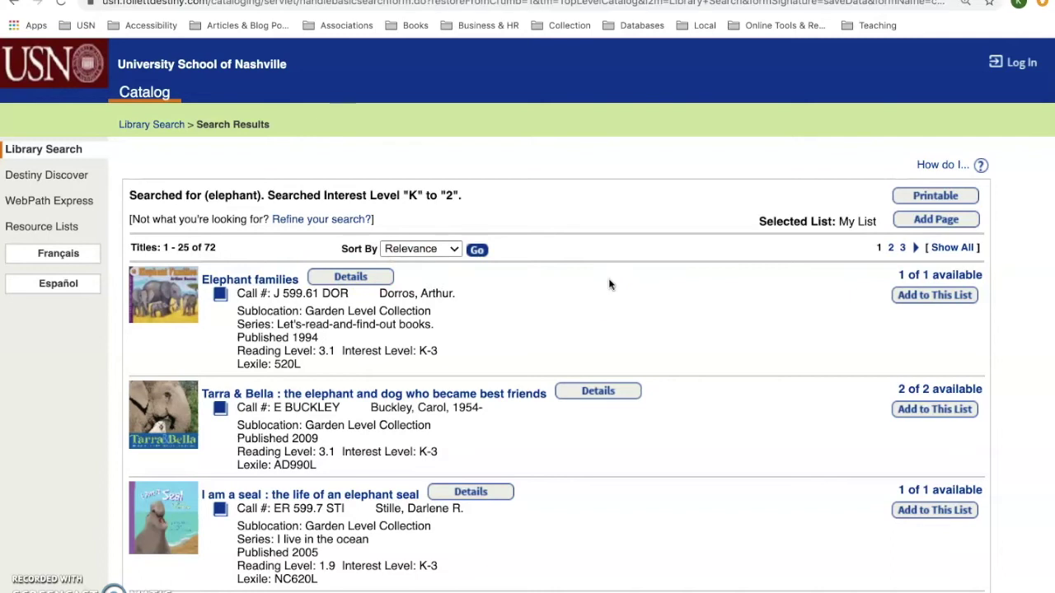
Open the details of "Tarra & Bella : the elephant and dog who became best friends" and look through its Explore subjects.
click(497, 393)
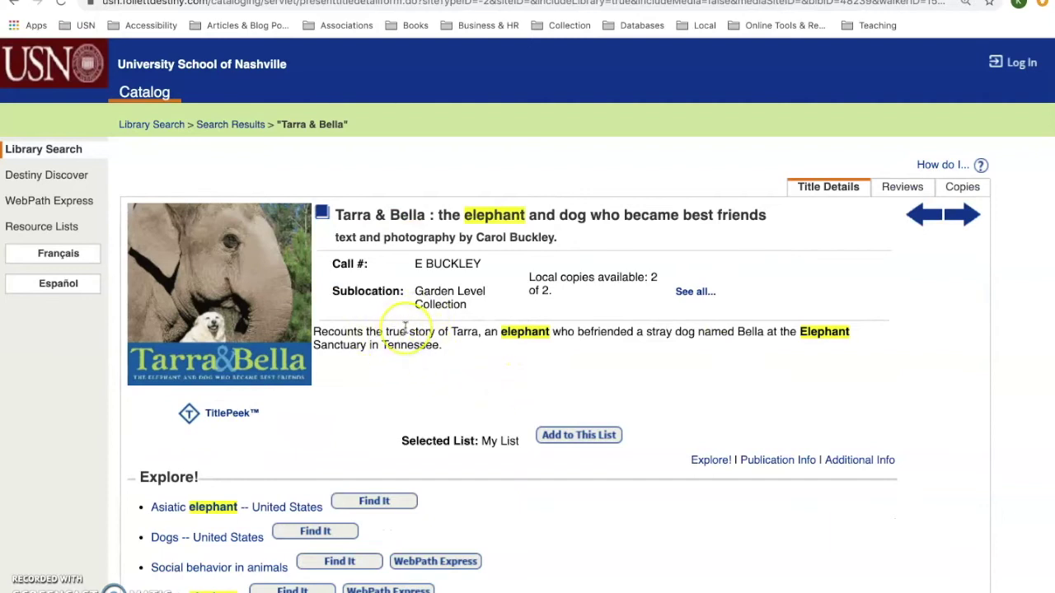
scroll(316, 482, down, 2)
scroll(316, 482, down, 1)
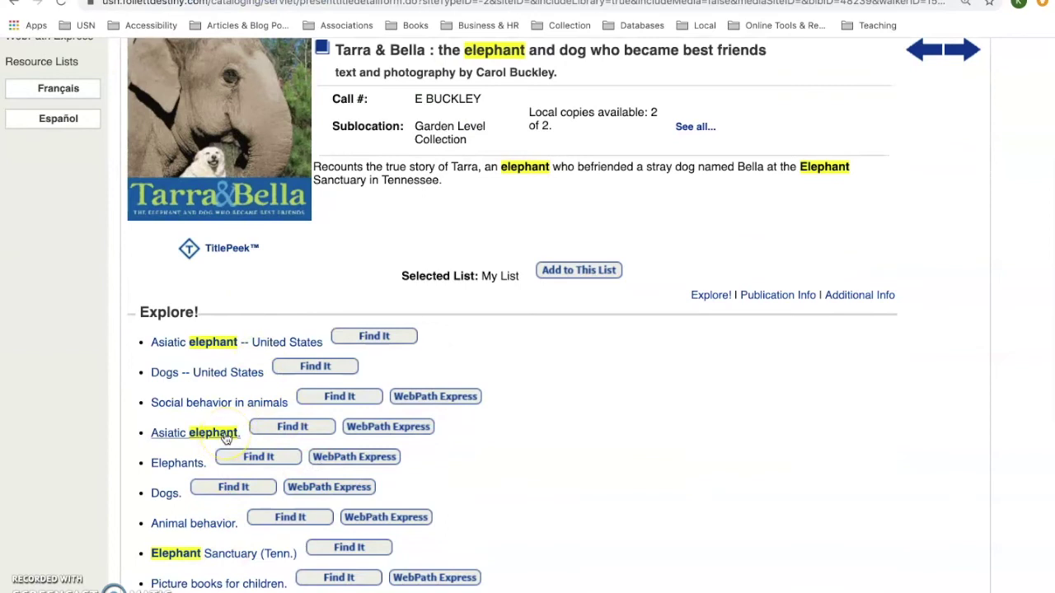
scroll(225, 437, up, 3)
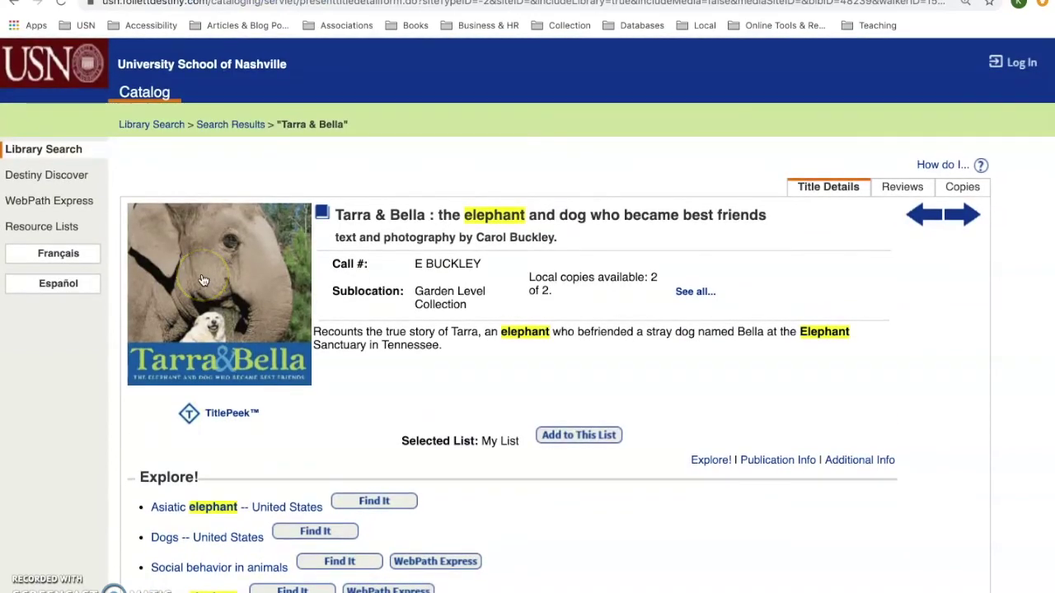
View the TitlePeek page for Tarra & Bella, read its summary and review, and return to the title details.
click(203, 280)
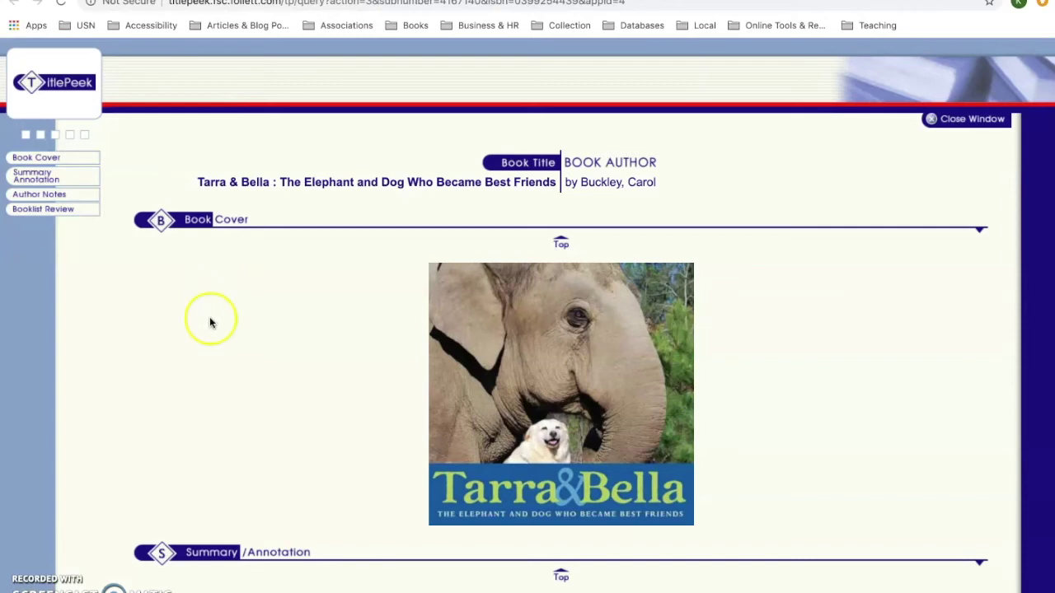
scroll(209, 320, down, 5)
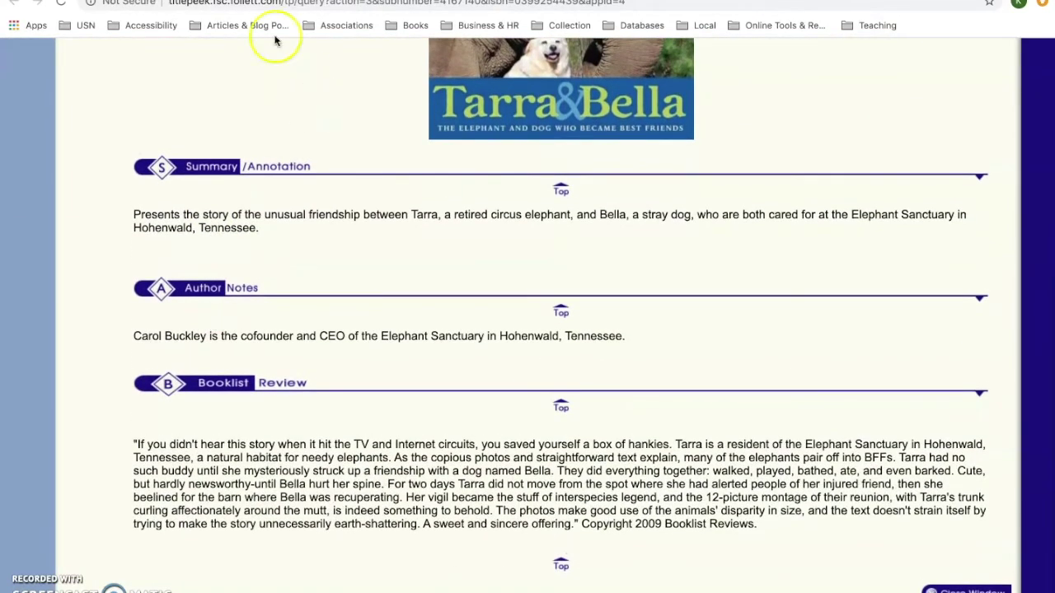
click(14, 2)
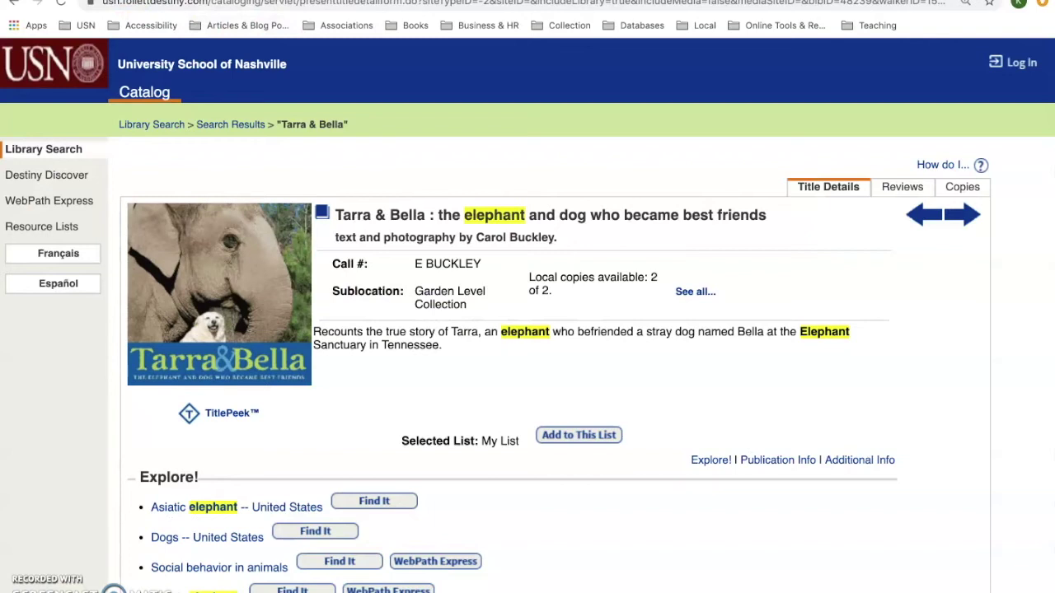
Look through the rest of the Tarra & Bella details and return to the basic library search for "elephant".
scroll(256, 201, down, 3)
scroll(256, 205, down, 2)
click(280, 212)
click(389, 208)
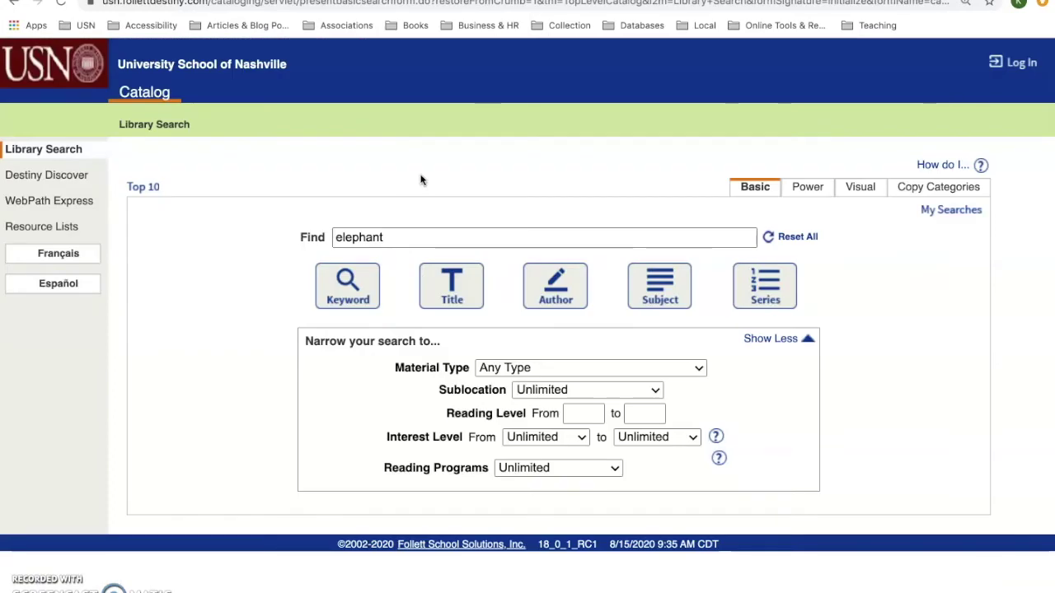
Search the library catalog for "elephant" by title and again by subject.
click(348, 282)
click(443, 275)
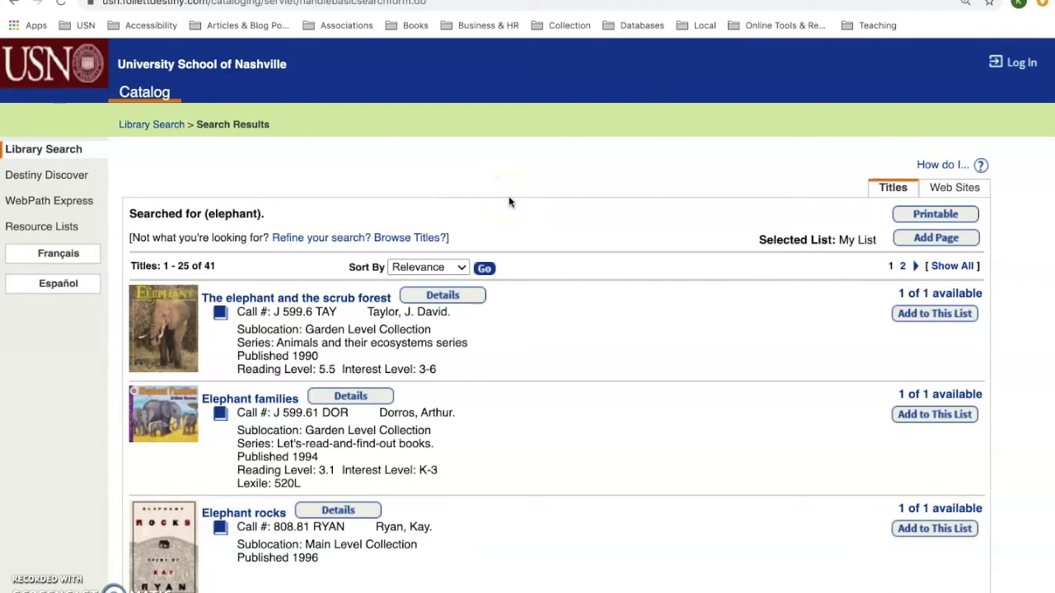
click(157, 126)
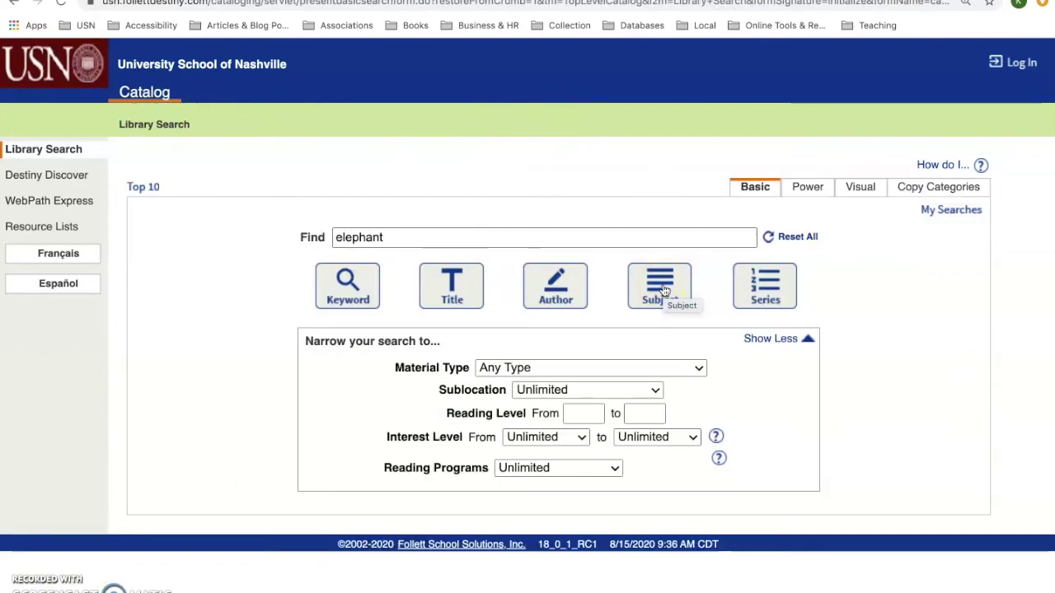
click(660, 284)
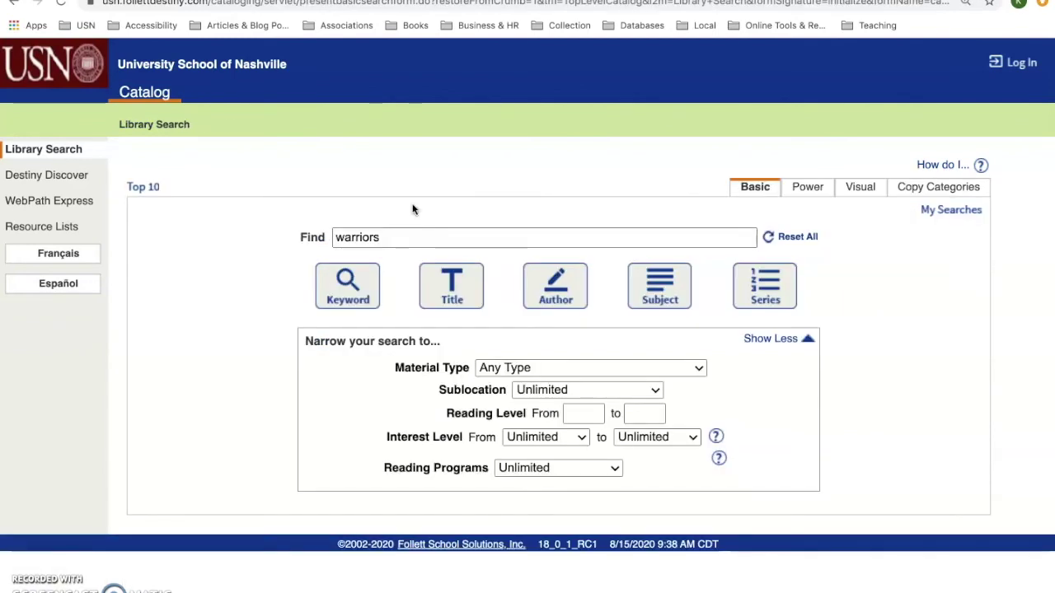
Run a series search for "warriors" and browse the listed books.
click(771, 289)
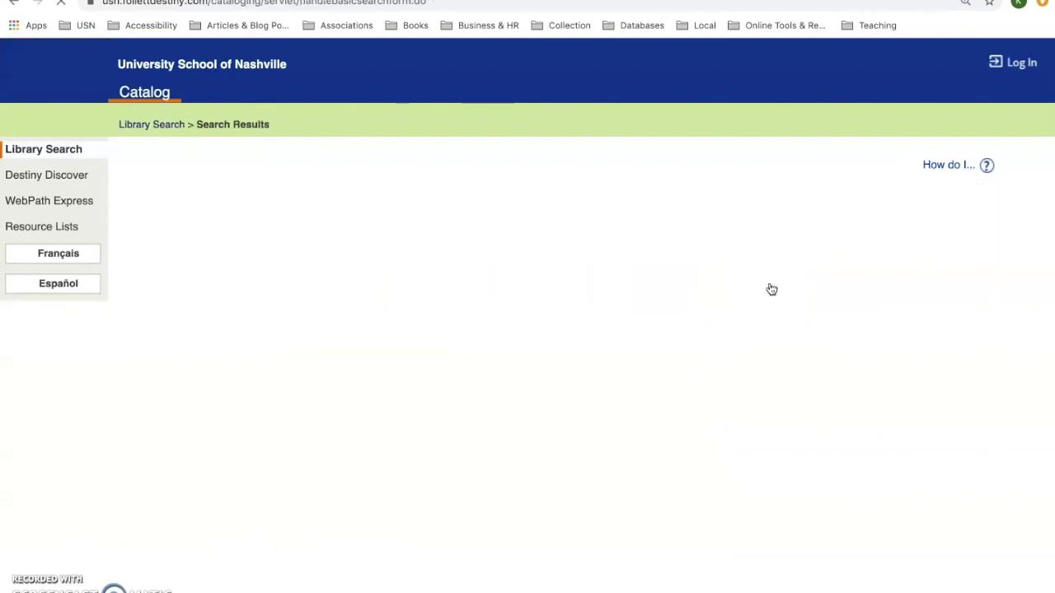
scroll(771, 288, down, 8)
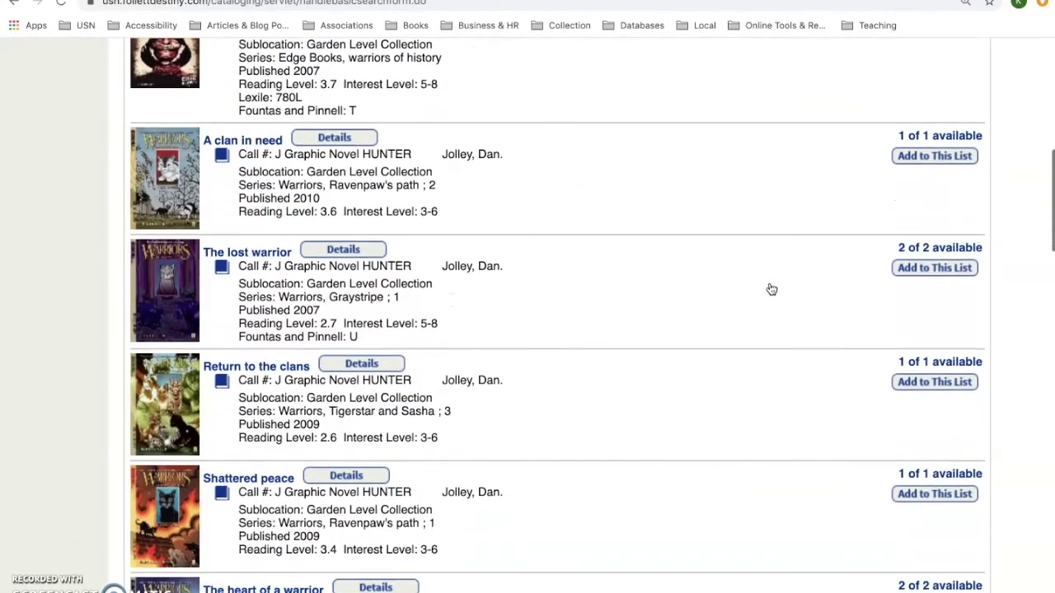
scroll(772, 289, down, 5)
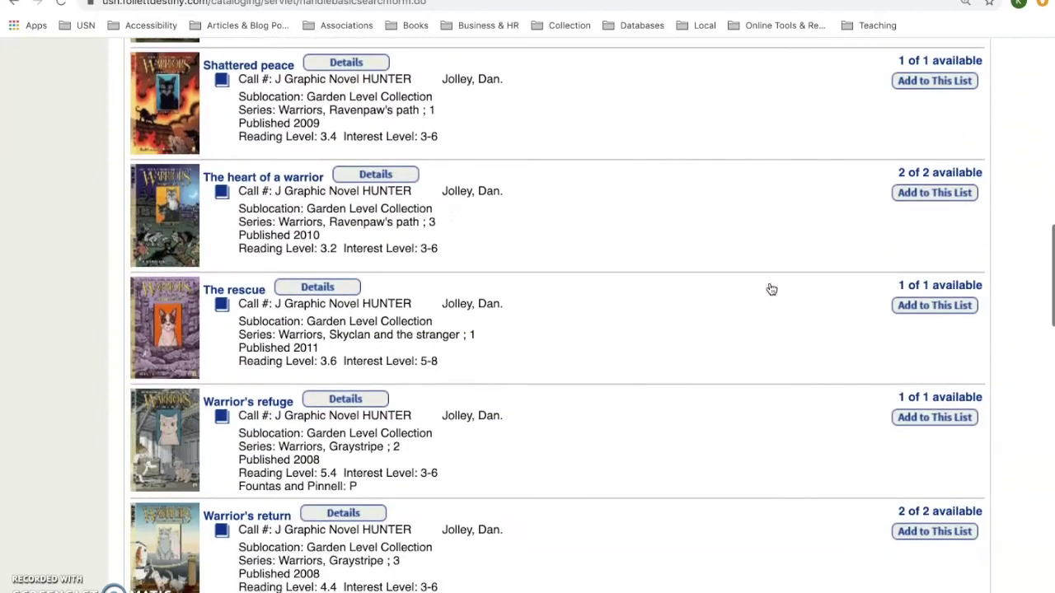